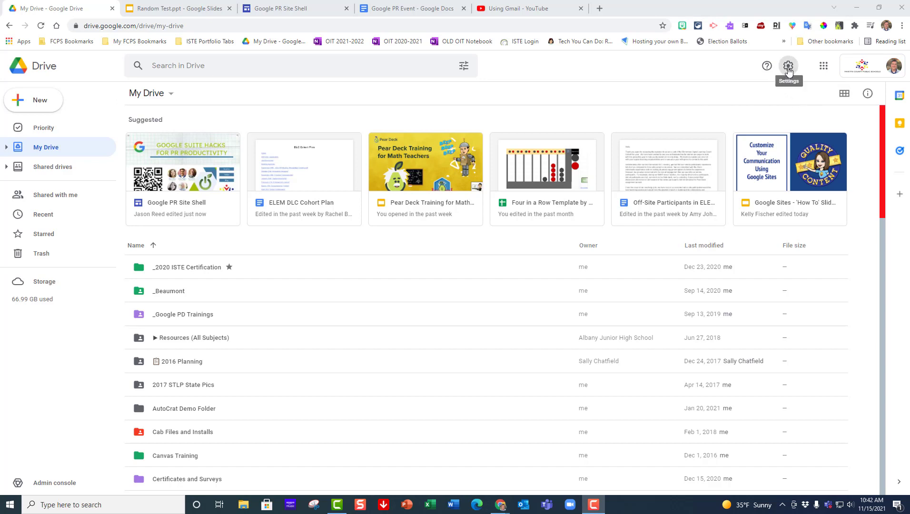
- Expand the 'Download & install Google Drive for desktop' help instructions, then minimize Chrome to show the desktop
click(788, 72)
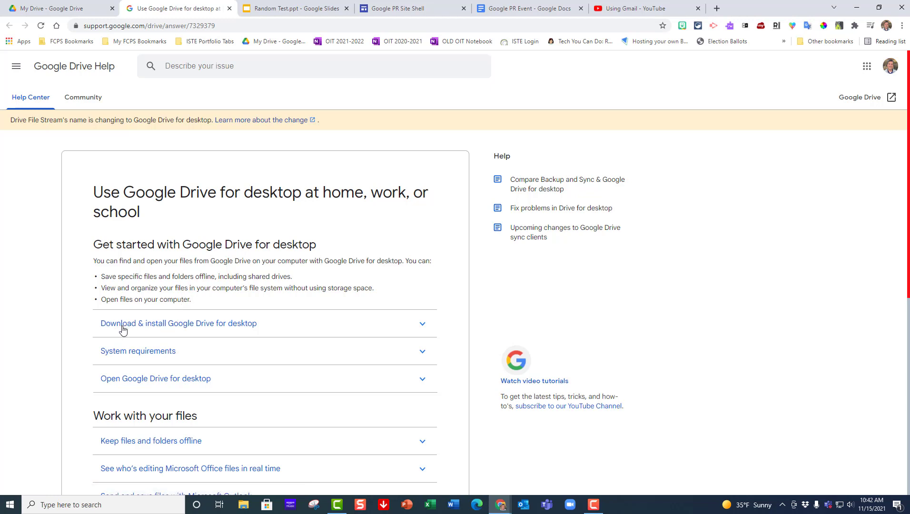
click(198, 327)
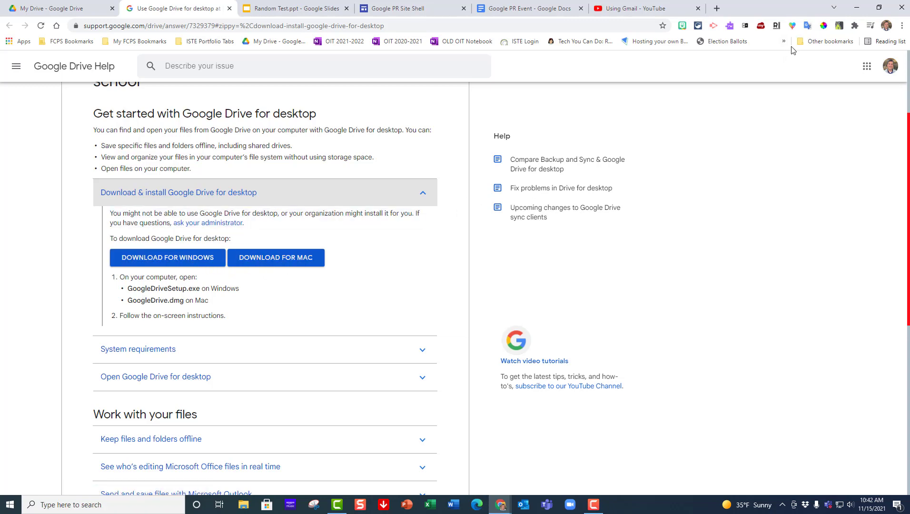
click(858, 10)
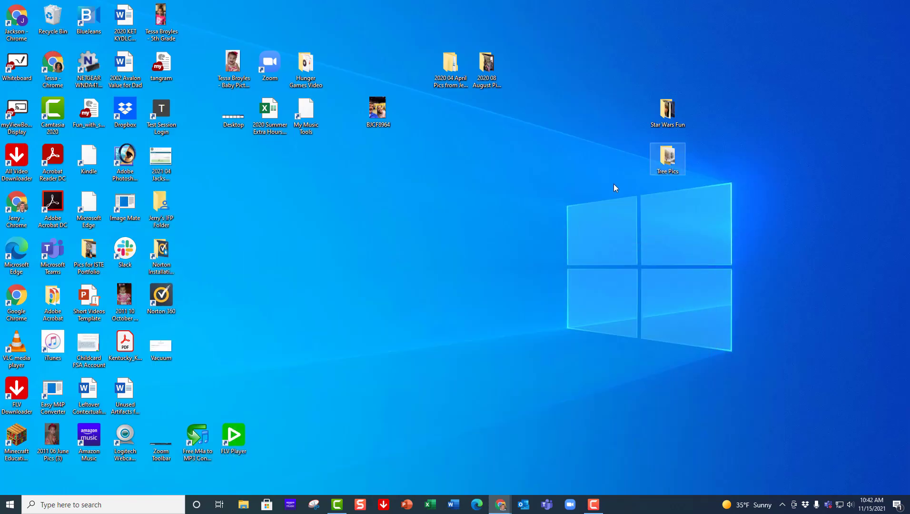
- Open File Explorer on Google Drive (I:) to list My Drive and Shared drives
click(245, 505)
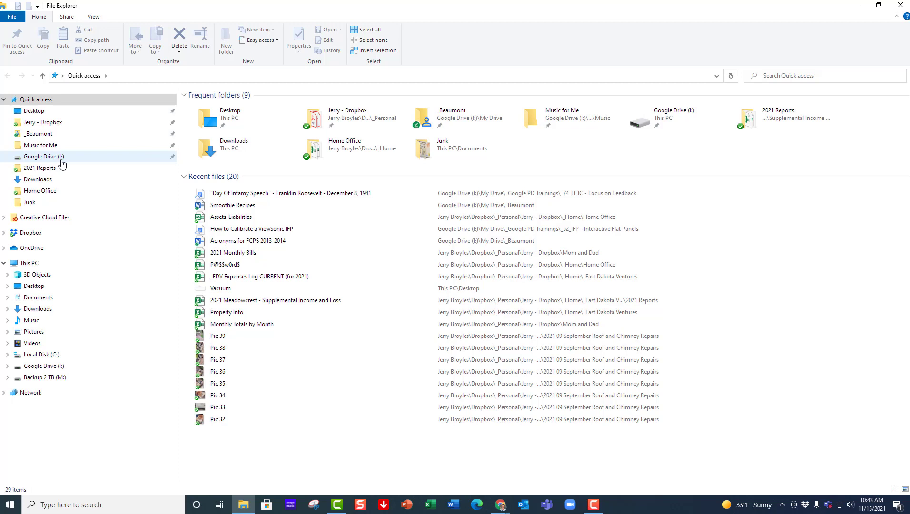
click(55, 159)
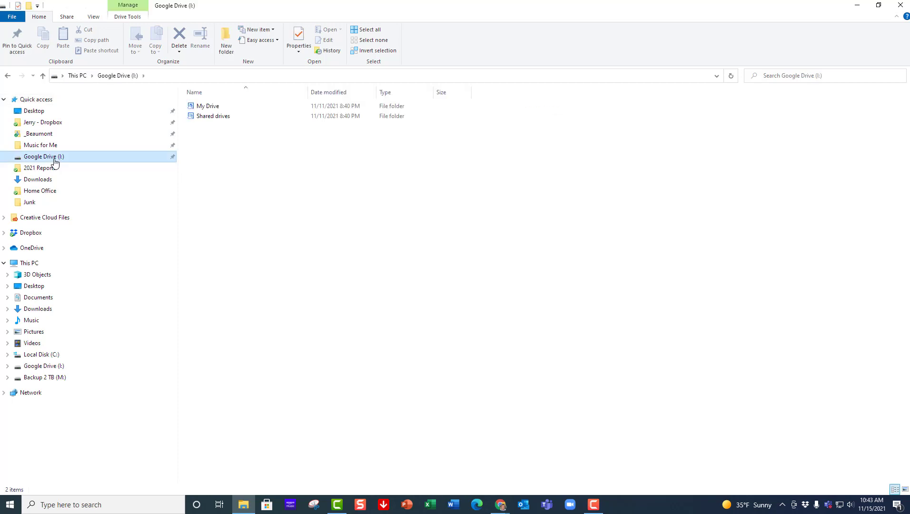
click(205, 117)
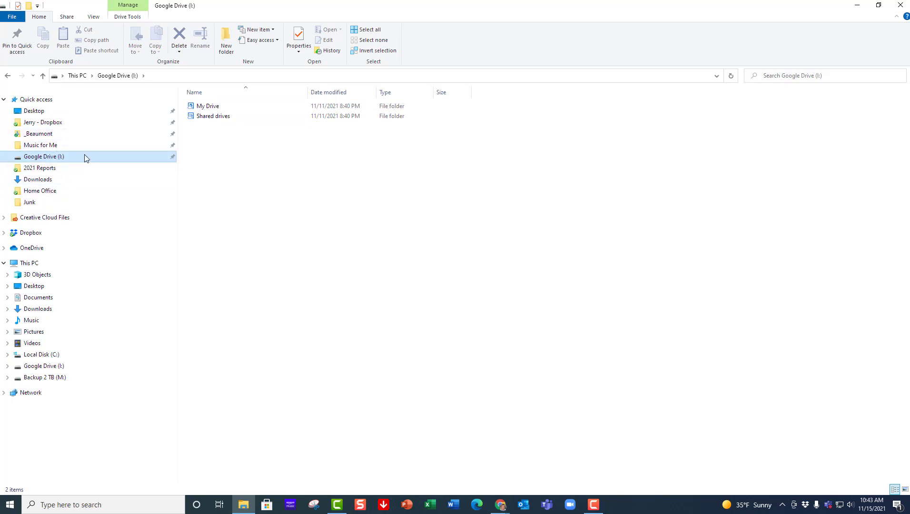
- Pin My Drive and Shared drives to Quick access and move them up below Desktop
right_click(216, 108)
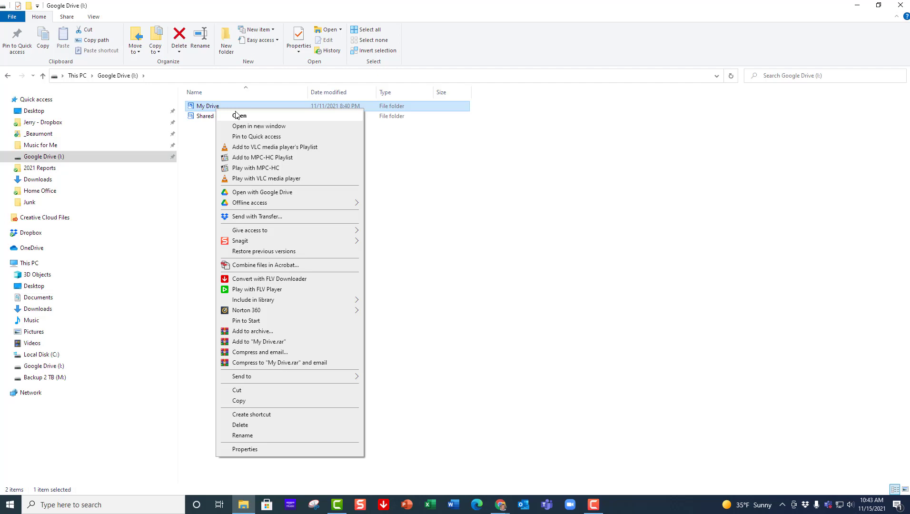
click(242, 138)
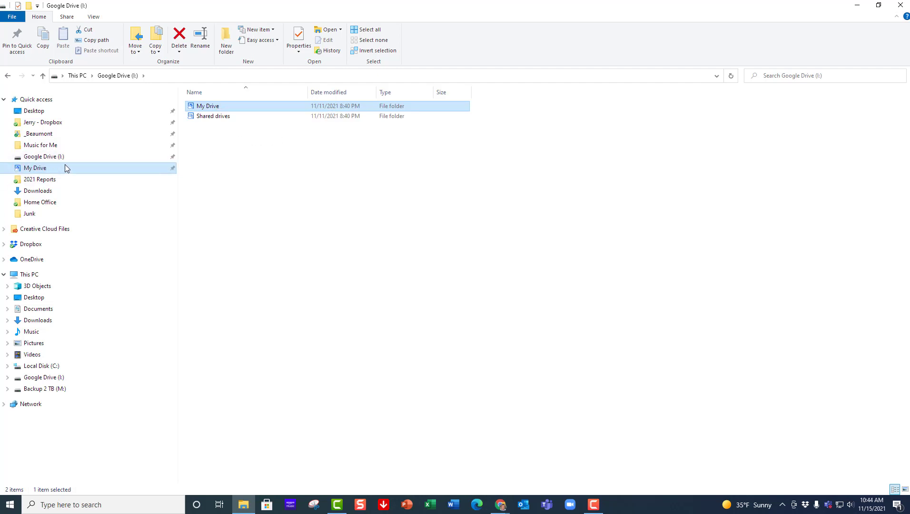
right_click(210, 117)
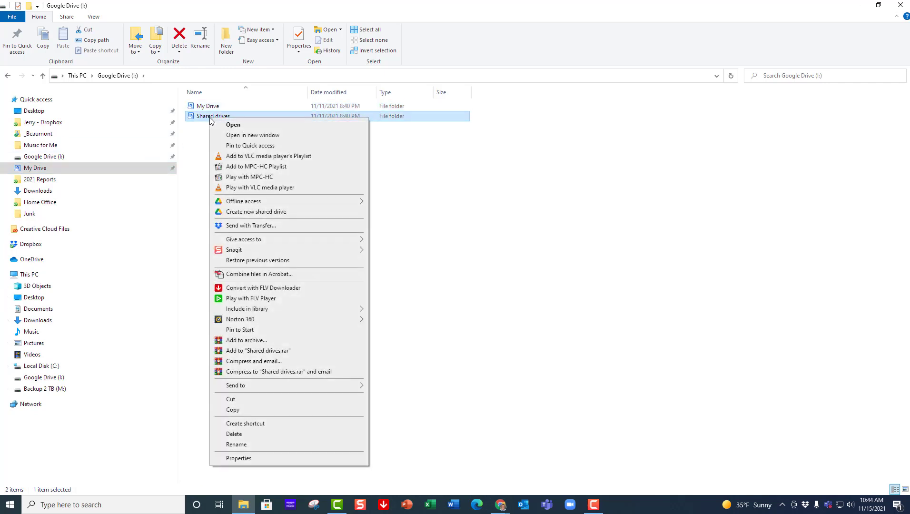
click(239, 150)
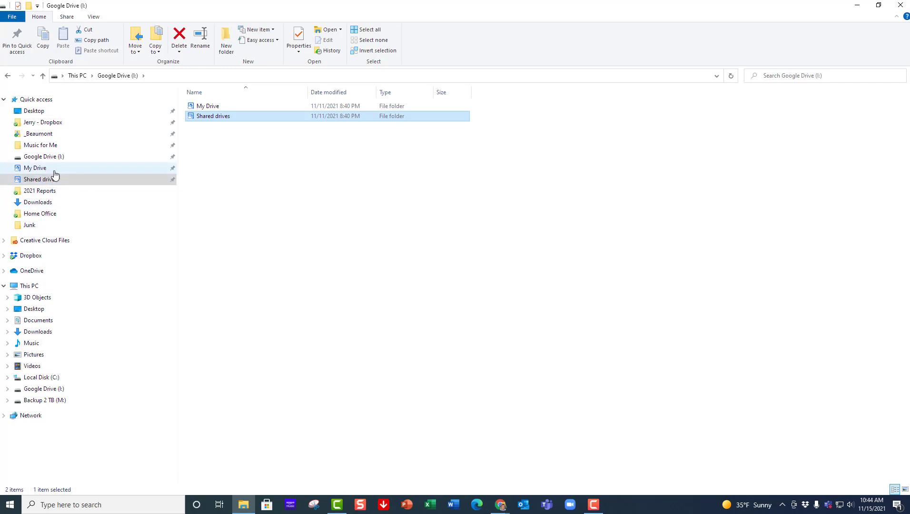
drag(46, 176, 48, 129)
drag(40, 179, 49, 139)
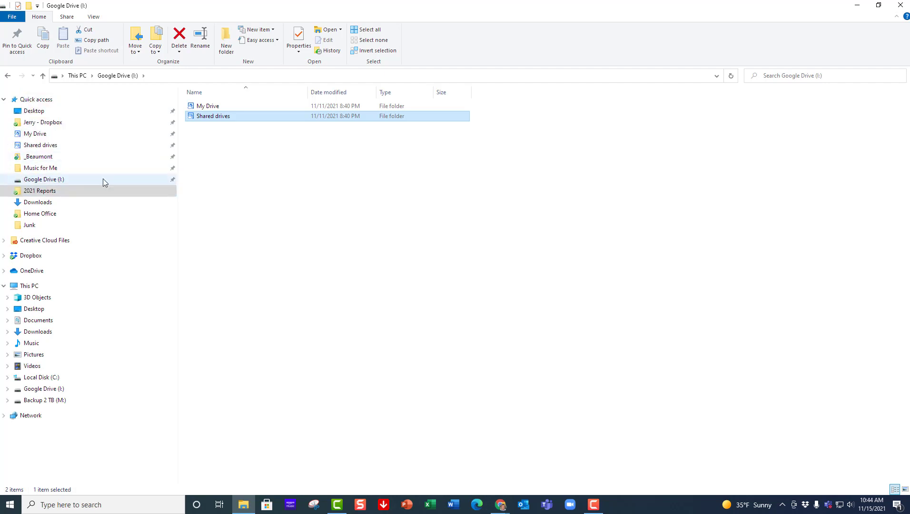
- Go to My Drive from Quick access to view its 599 items
click(51, 134)
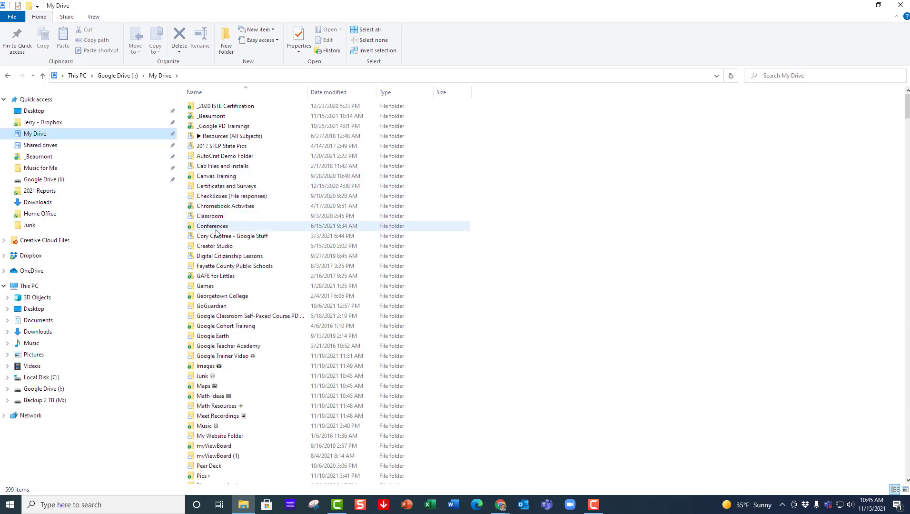
- Set the Creator Studio folder's Offline access to Available offline
right_click(199, 249)
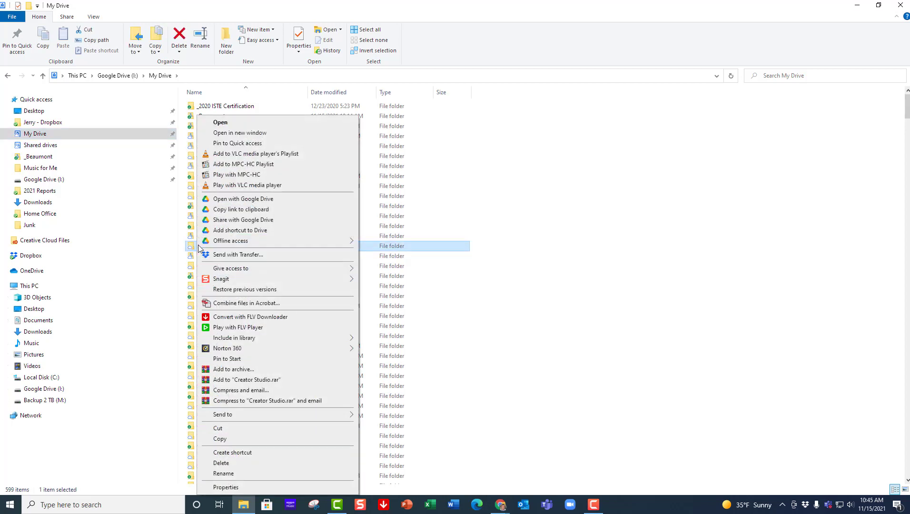
mouse_move(199, 244)
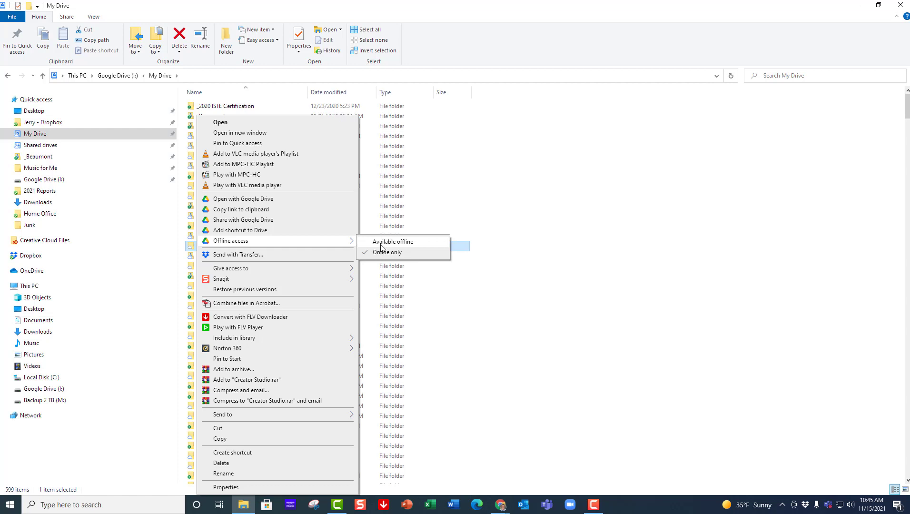
click(386, 242)
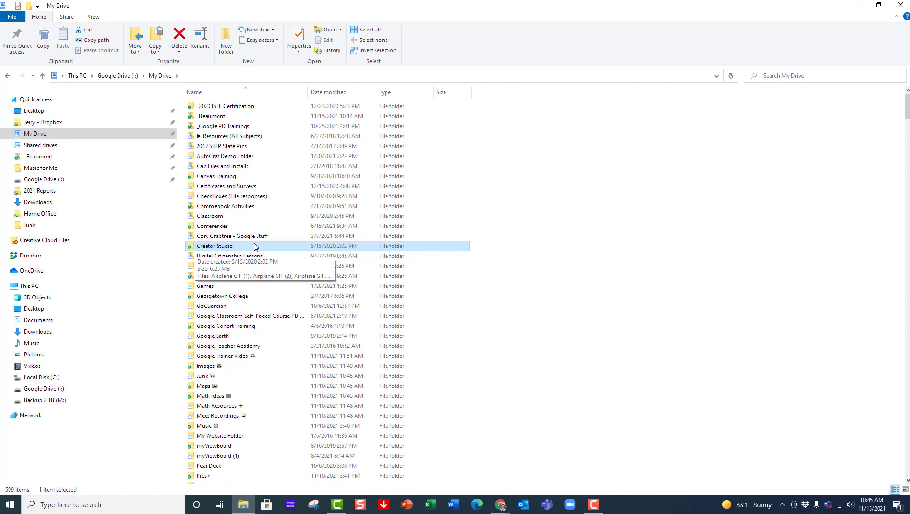
- Open the _Beaumont folder in My Drive and scroll to its last files
double_click(222, 118)
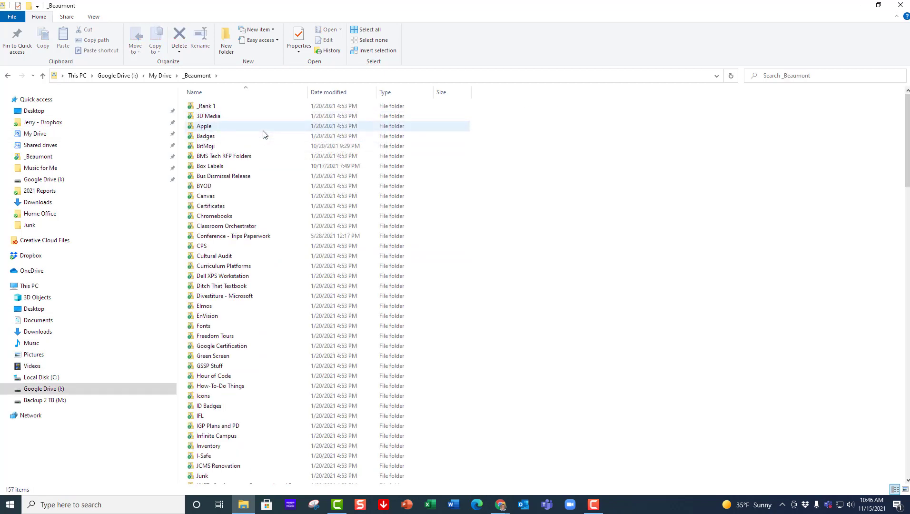
scroll(264, 135, down, 3)
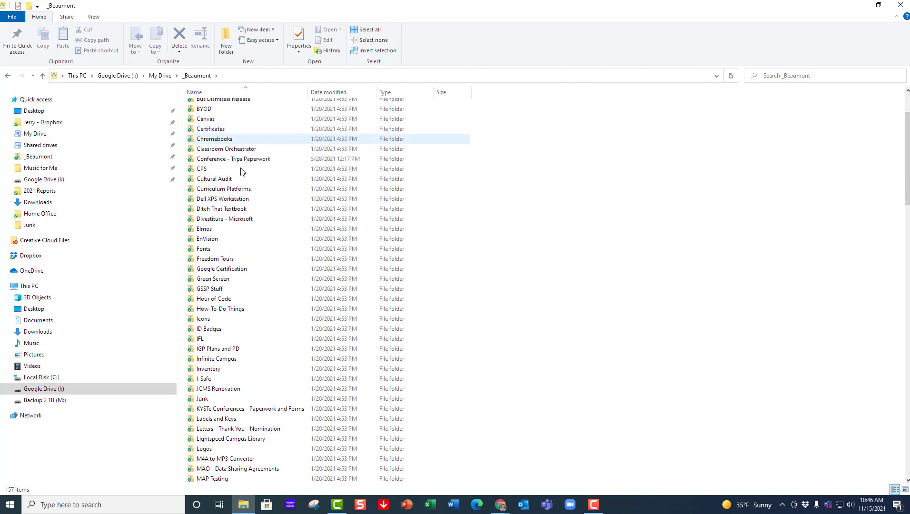
click(160, 75)
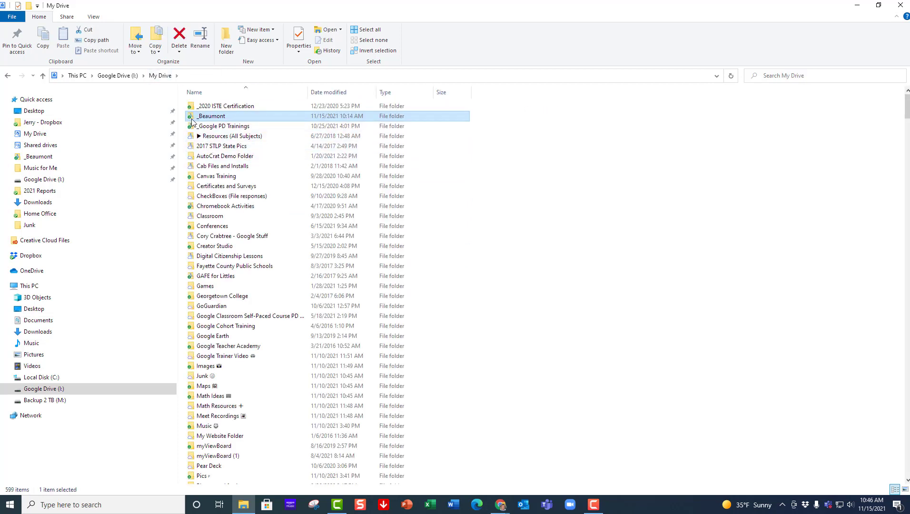
key(F2)
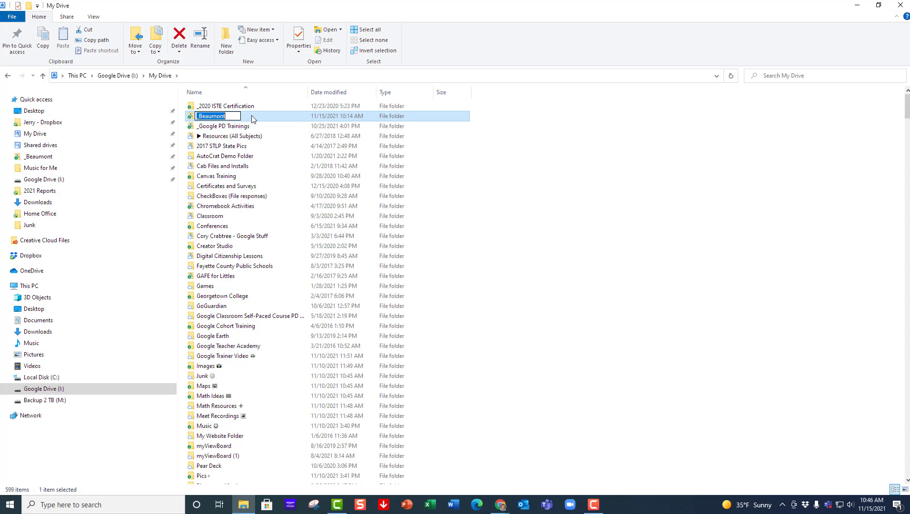
key(Return)
double_click(252, 118)
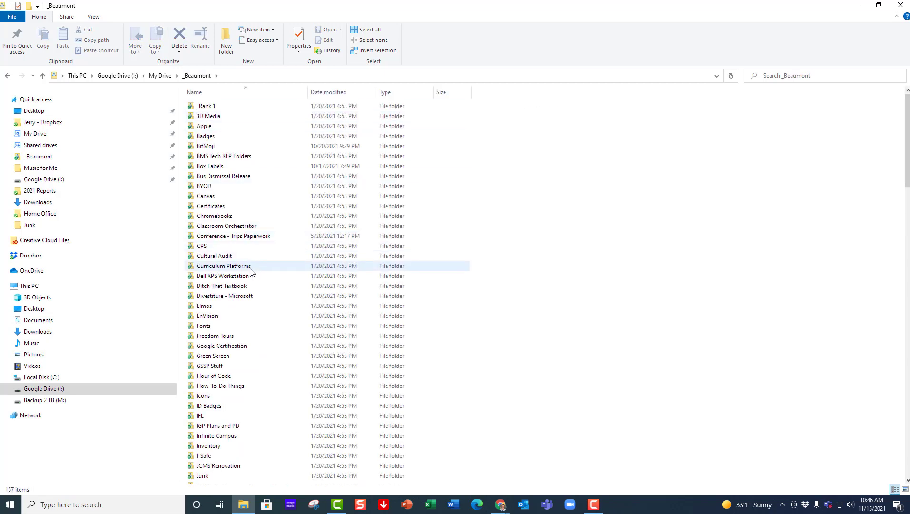
scroll(251, 269, down, 8)
scroll(251, 265, down, 4)
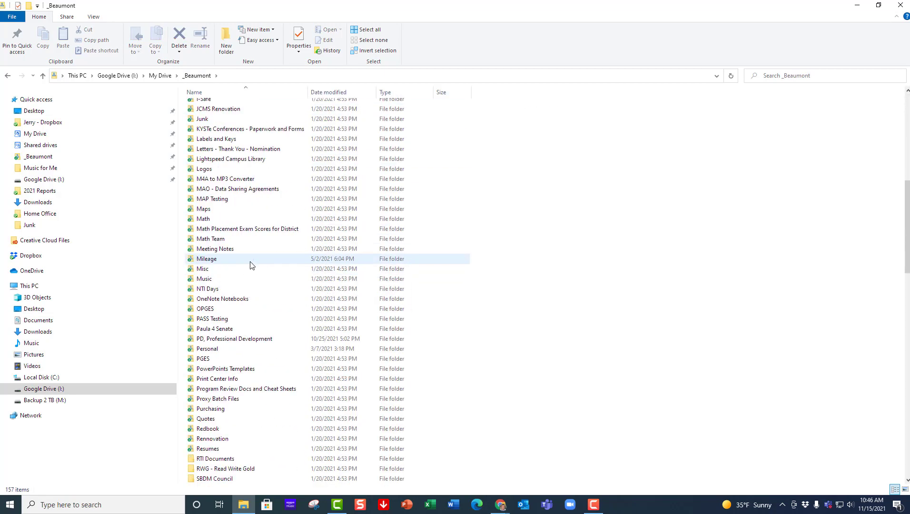
scroll(252, 265, down, 15)
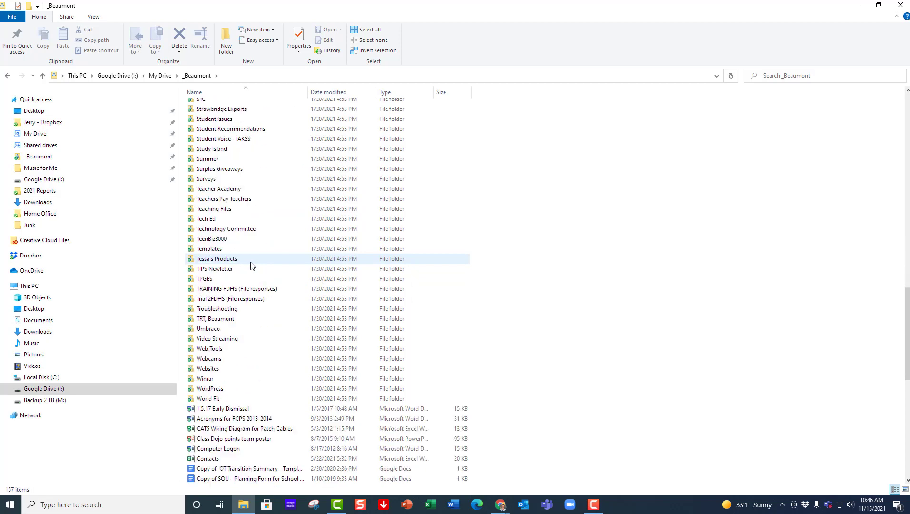
scroll(252, 265, down, 9)
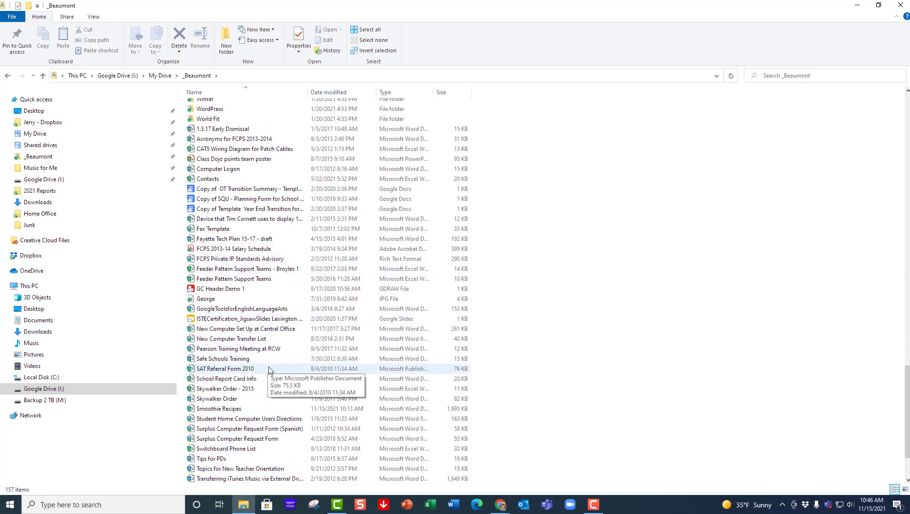
scroll(241, 398, down, 2)
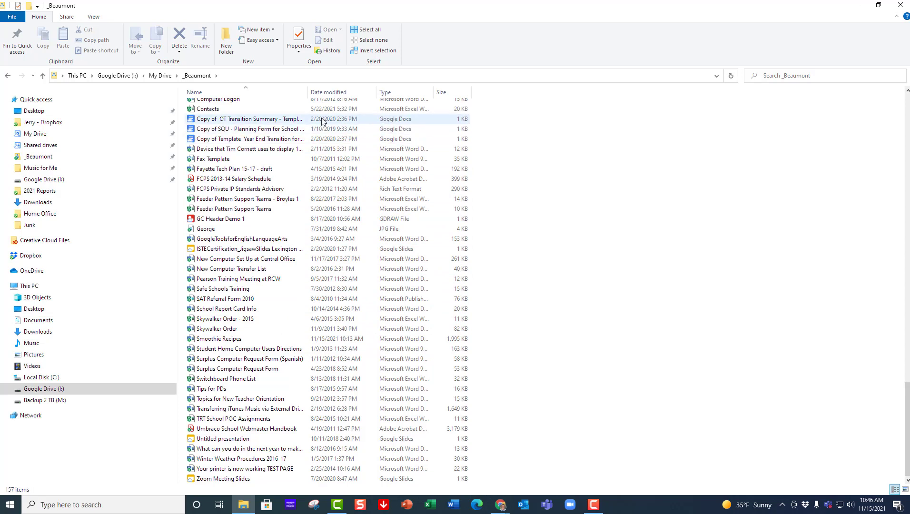
click(257, 139)
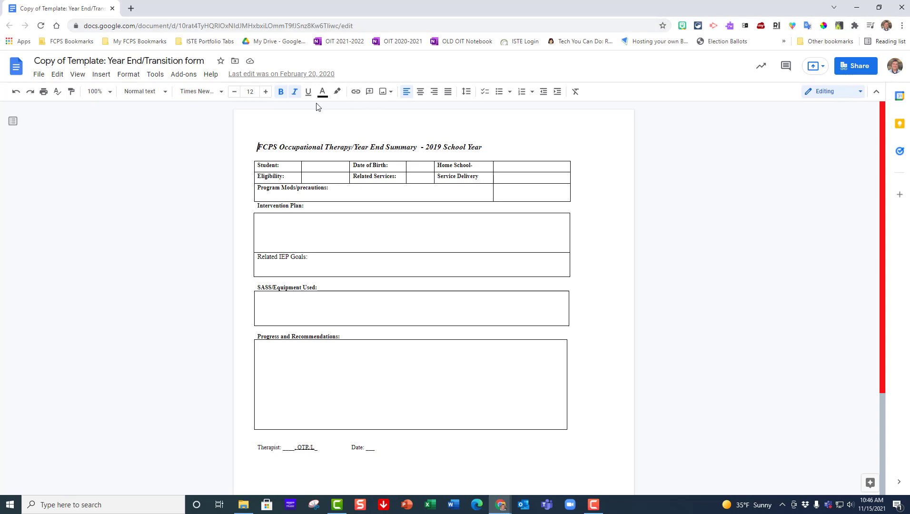
click(902, 8)
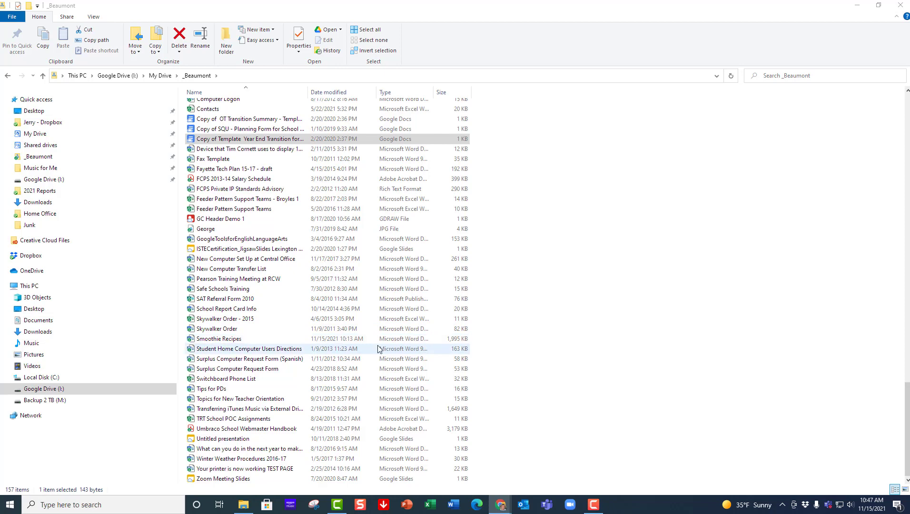
double_click(220, 341)
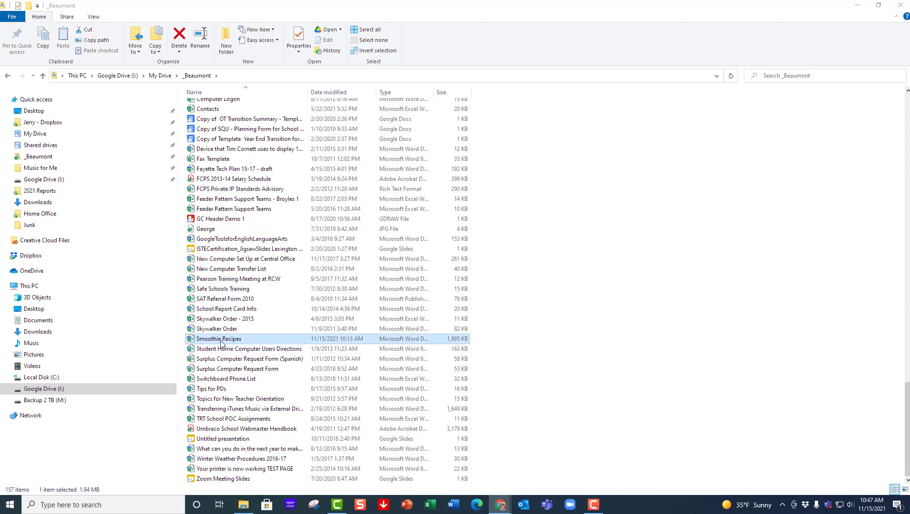
drag(809, 131, 494, 11)
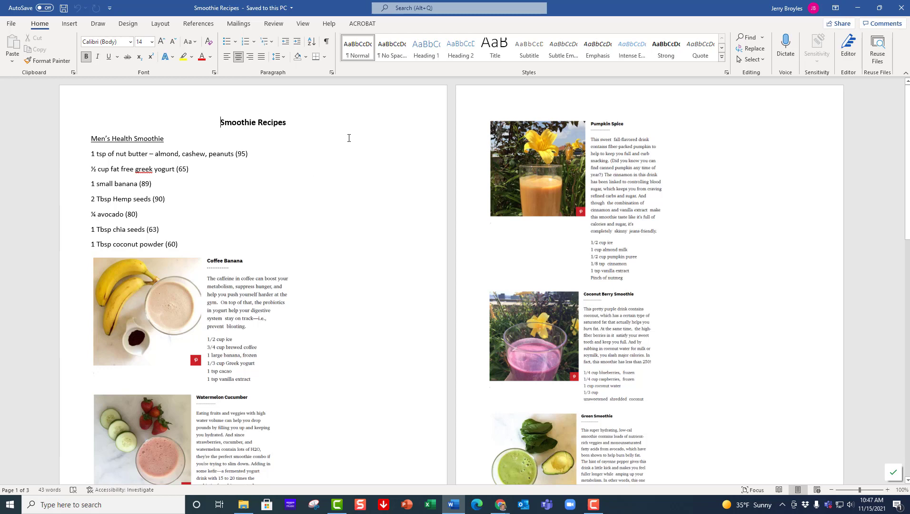
scroll(349, 138, down, 4)
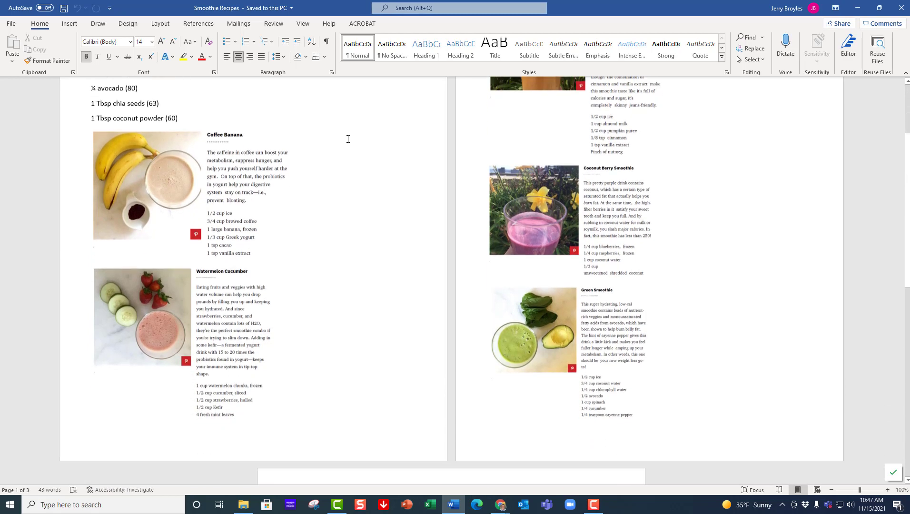
scroll(352, 138, up, 4)
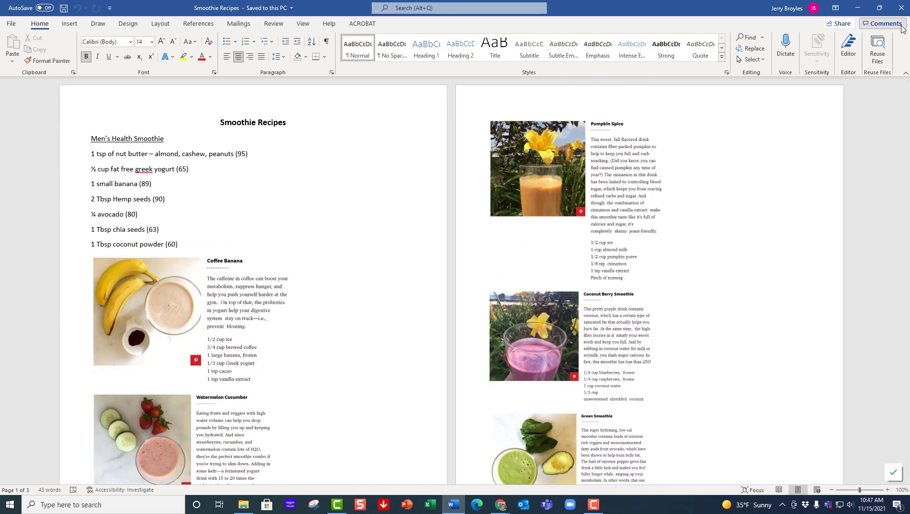
click(901, 8)
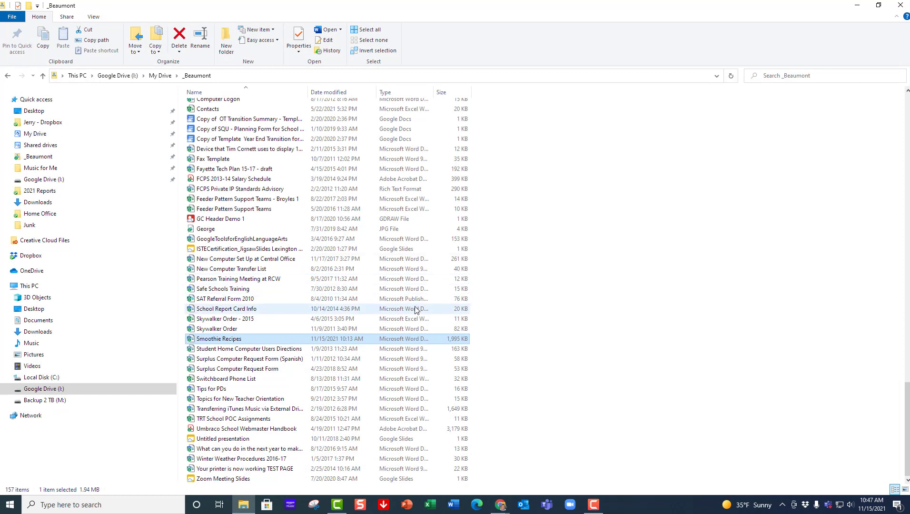